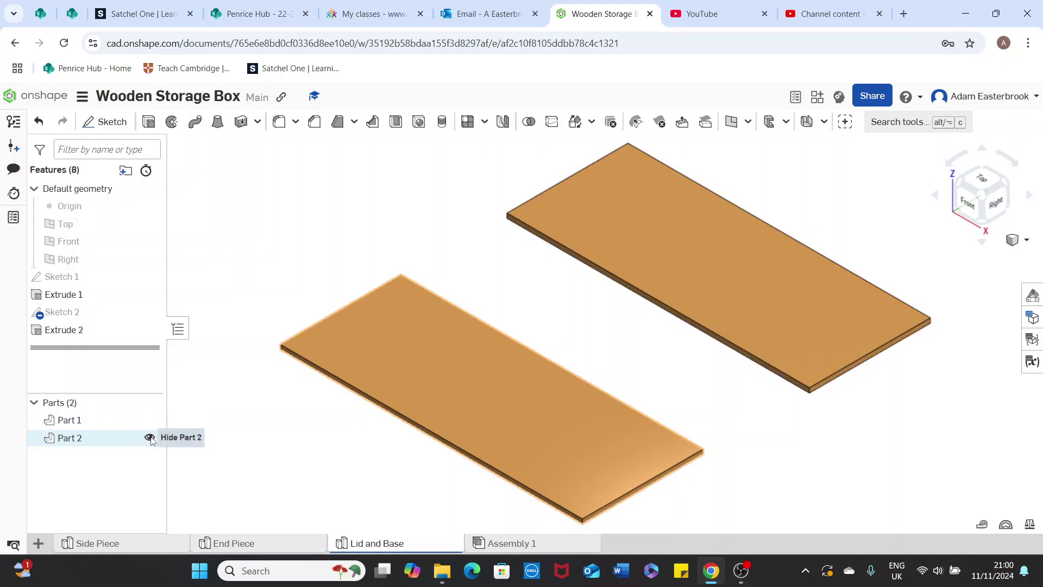
Hide Part 2 and show it again to identify which panel it is.
click(150, 436)
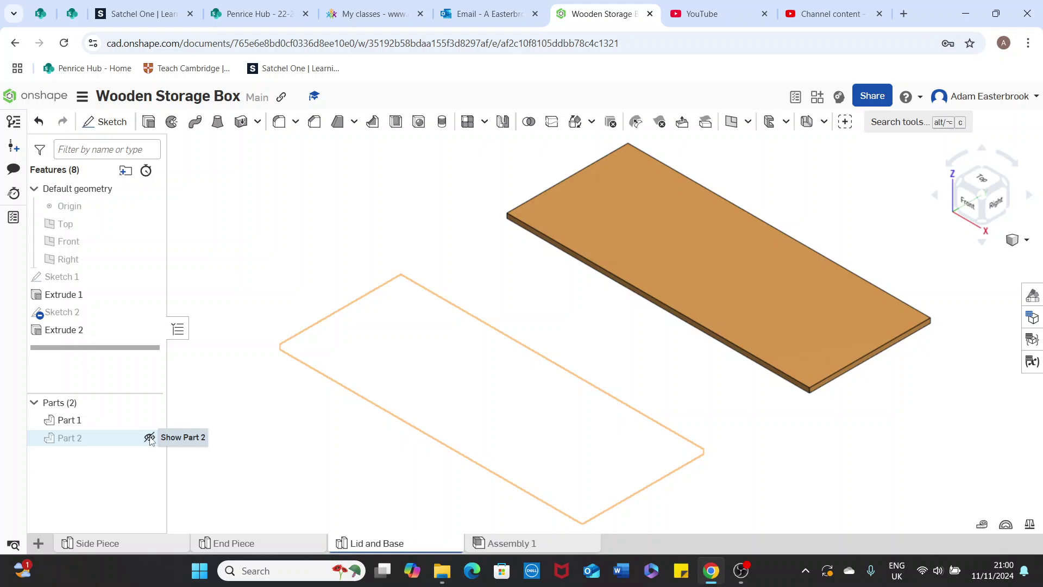
click(150, 438)
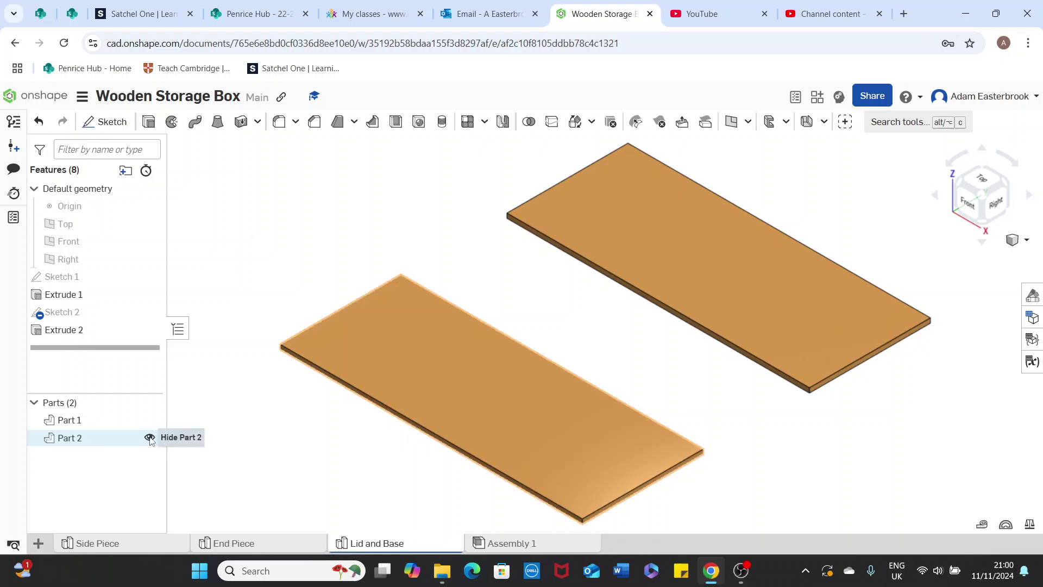
Start a sketch on the top face of the rear panel, Part 1, viewed from above.
click(982, 185)
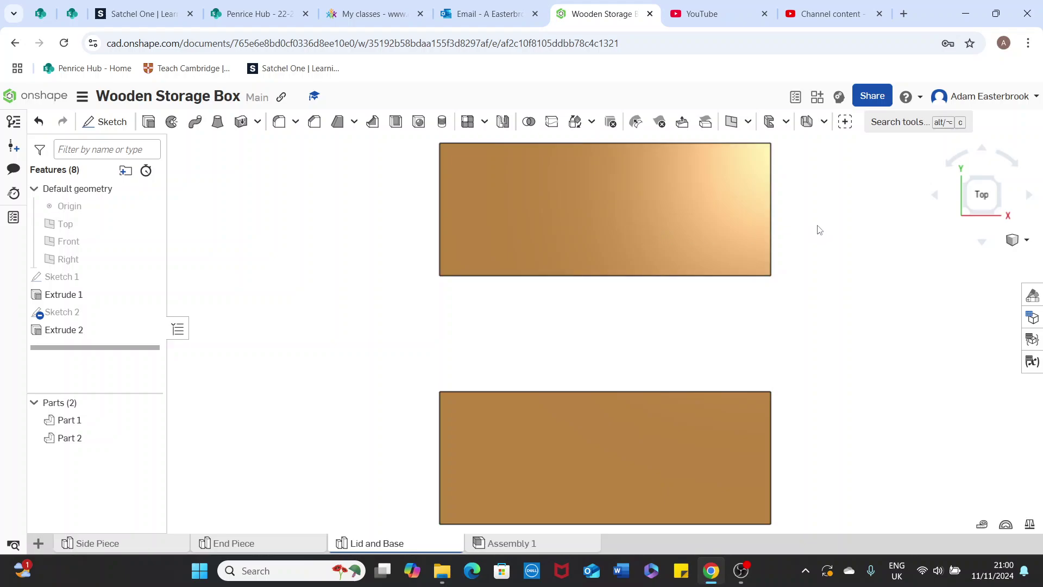
middle_drag(818, 228, 786, 270)
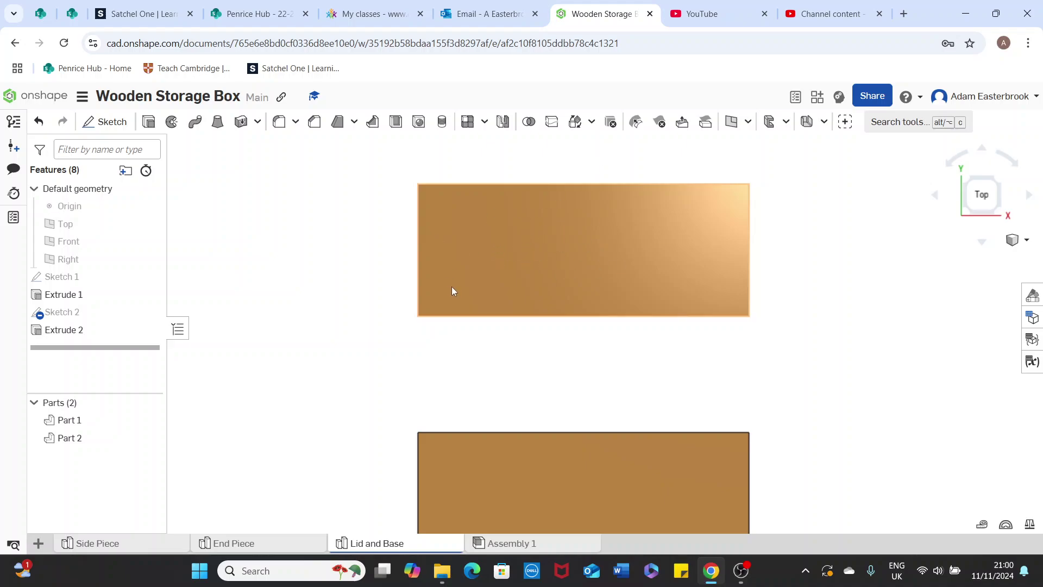
click(106, 125)
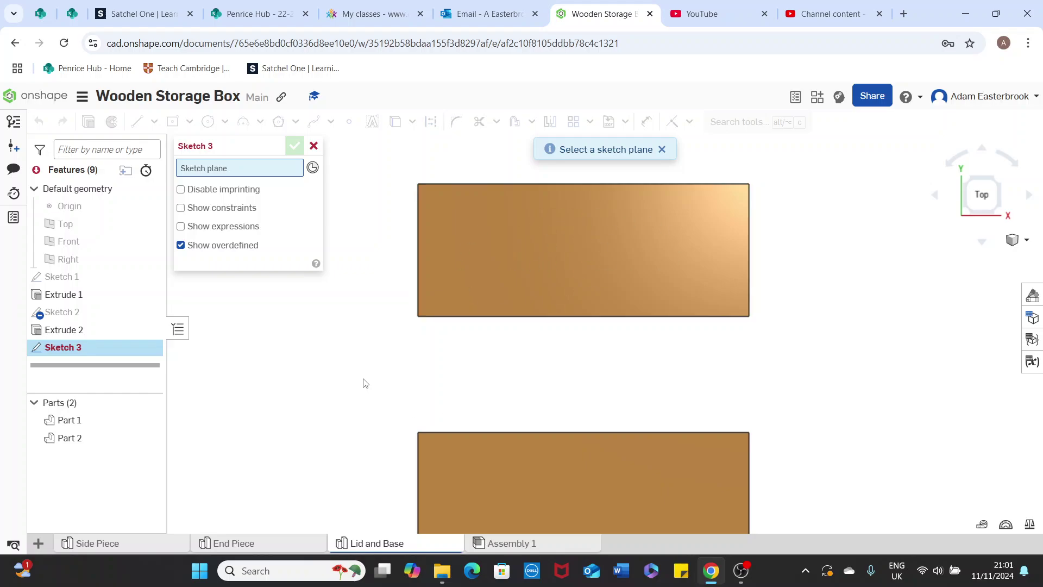
click(529, 253)
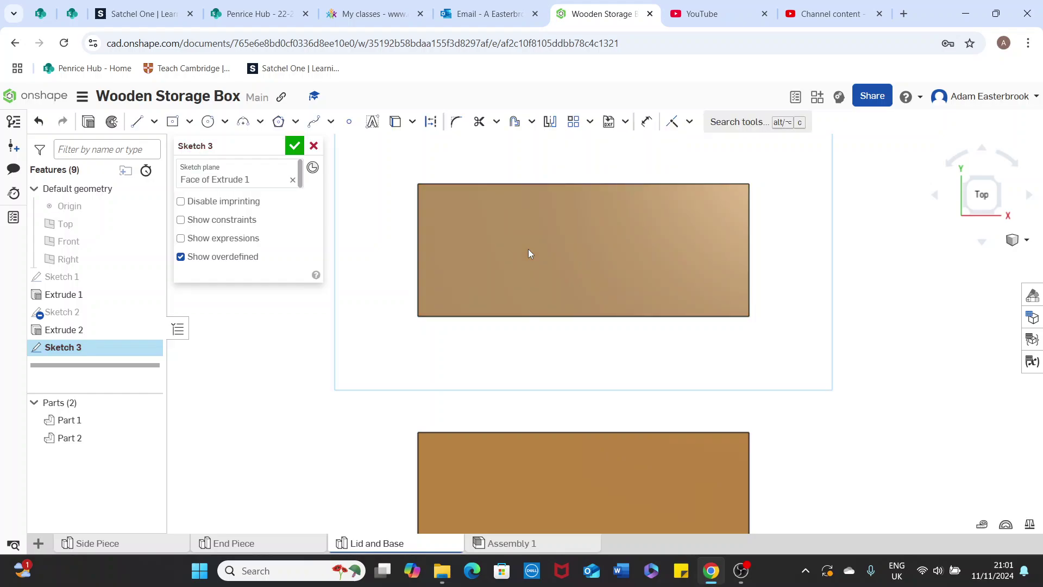
Draw a closed spline outline of a bubble-style capital letter M near the left end of the panel face.
click(331, 123)
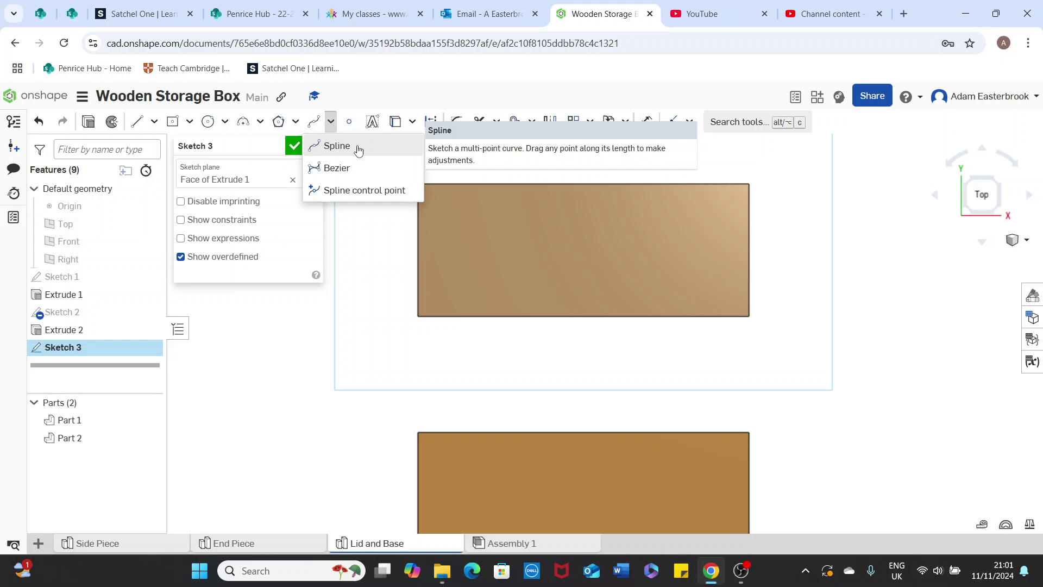
click(337, 145)
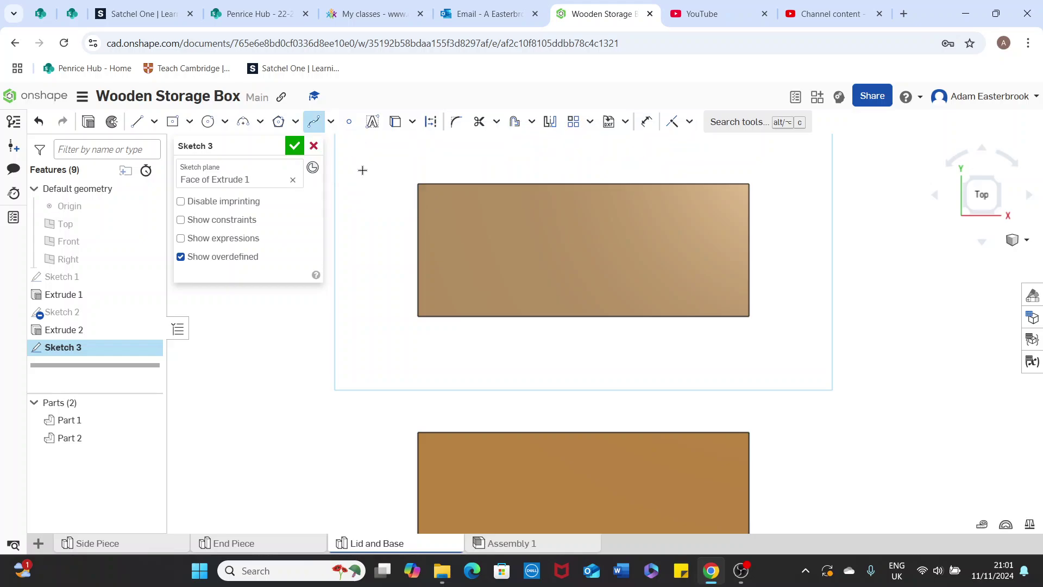
click(460, 287)
click(460, 201)
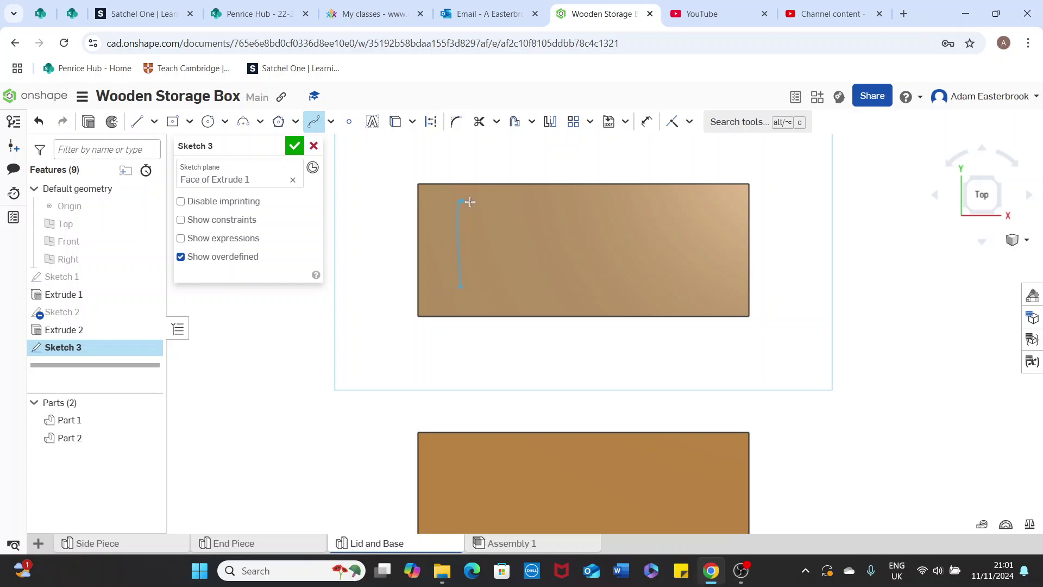
click(485, 235)
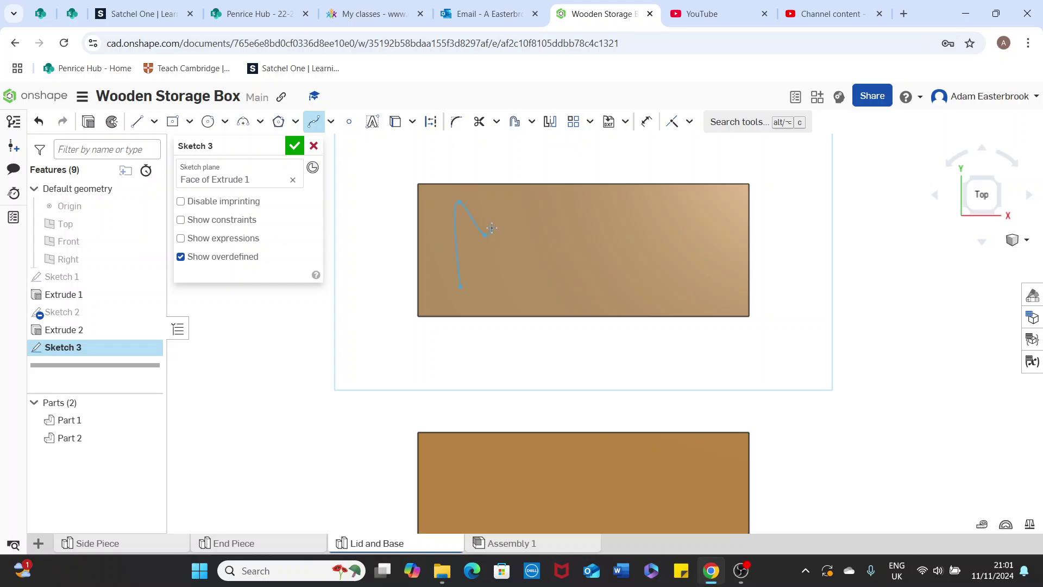
click(507, 198)
click(524, 292)
click(509, 285)
click(502, 230)
click(487, 255)
click(470, 236)
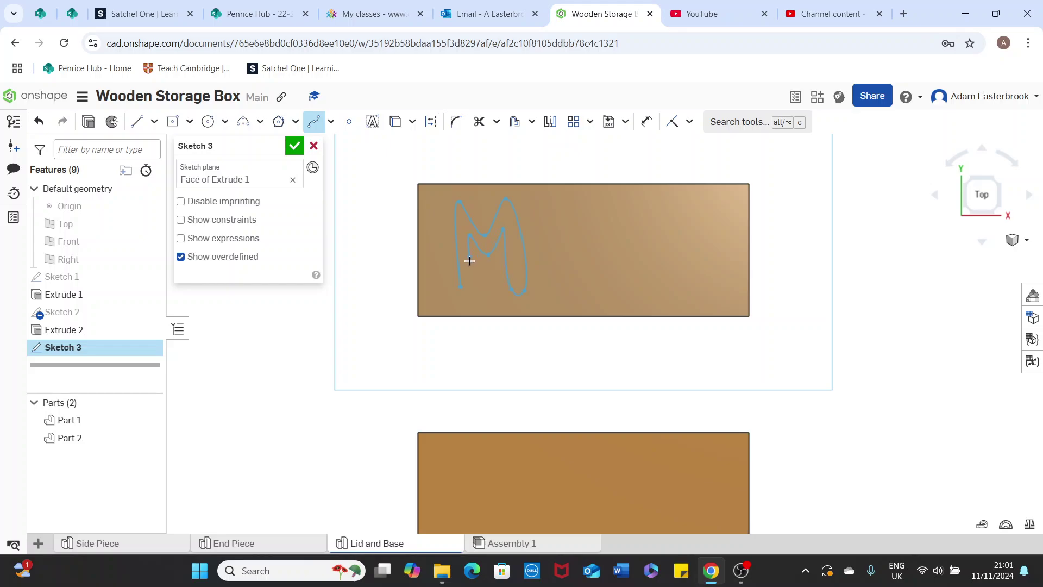
click(475, 298)
click(458, 287)
click(459, 286)
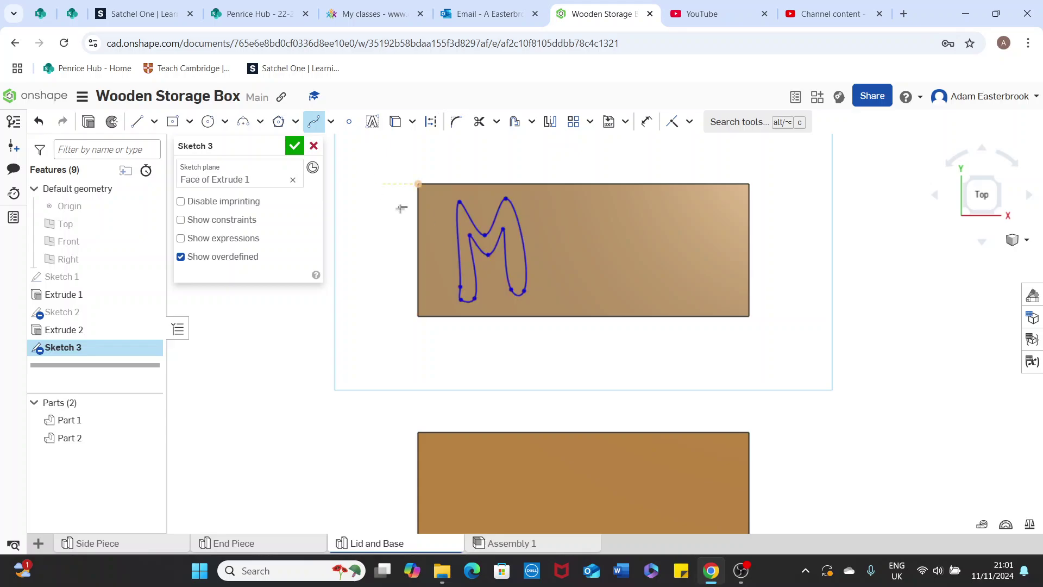
Draw a closed spline outline of a lowercase letter r just to the right of the M.
click(542, 292)
click(540, 238)
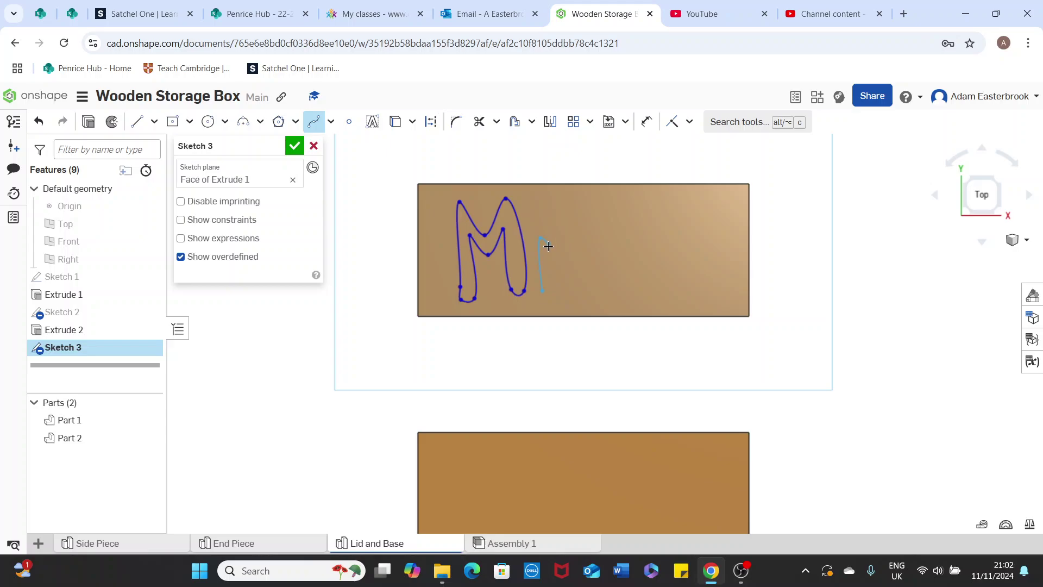
click(581, 235)
click(579, 251)
click(554, 255)
click(557, 291)
click(542, 291)
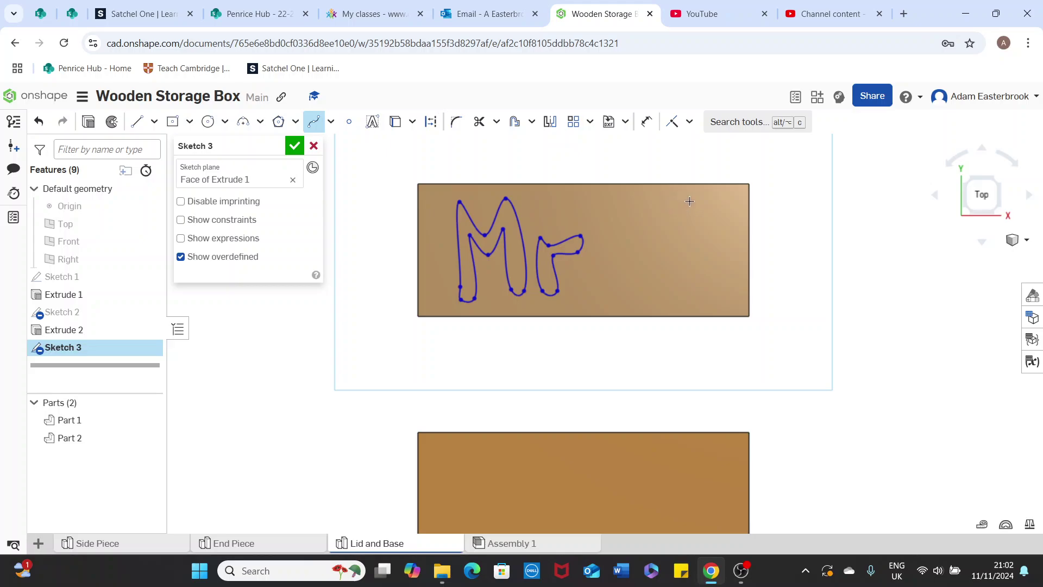
Draw a closed spline outline of a rounded capital E on the right part of the panel and finish the sketch.
click(690, 201)
click(628, 201)
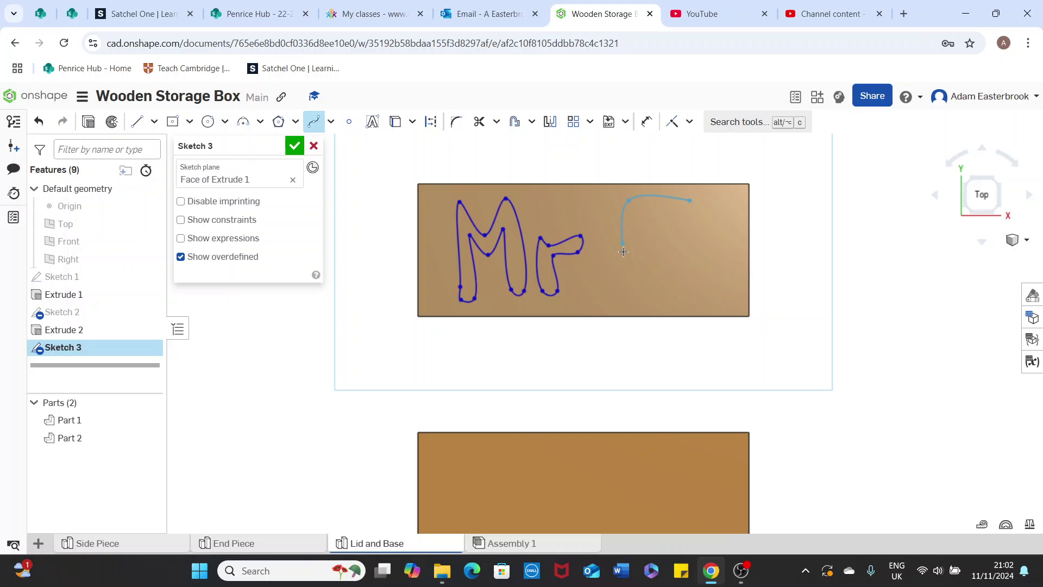
click(627, 287)
click(716, 290)
click(712, 269)
click(654, 280)
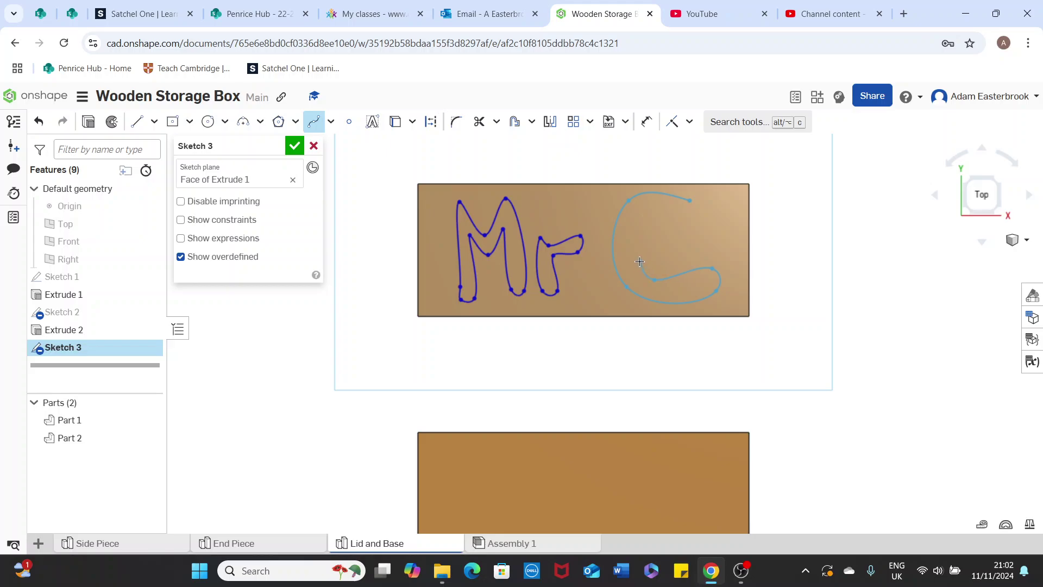
click(664, 253)
click(668, 229)
click(643, 228)
click(697, 229)
click(704, 202)
click(691, 201)
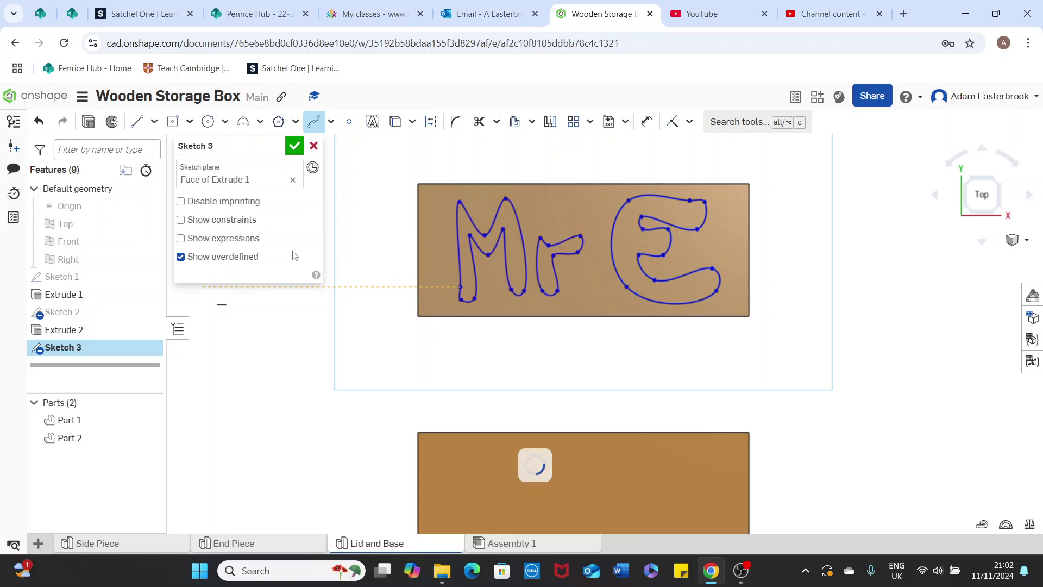
click(296, 148)
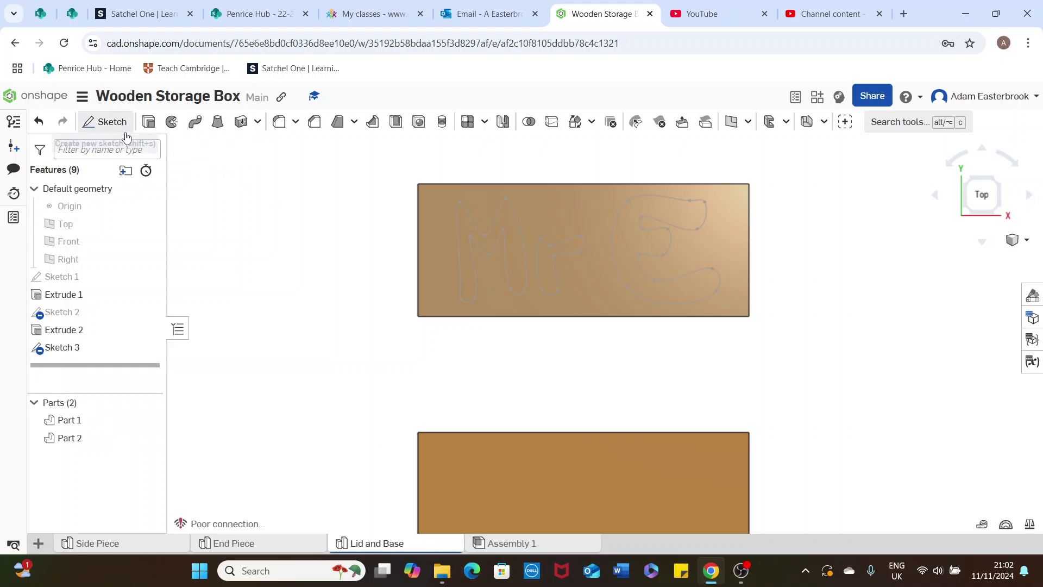
Extrude the lettering sketch with a depth of 0.5 mm, adding it to Part 1.
click(150, 123)
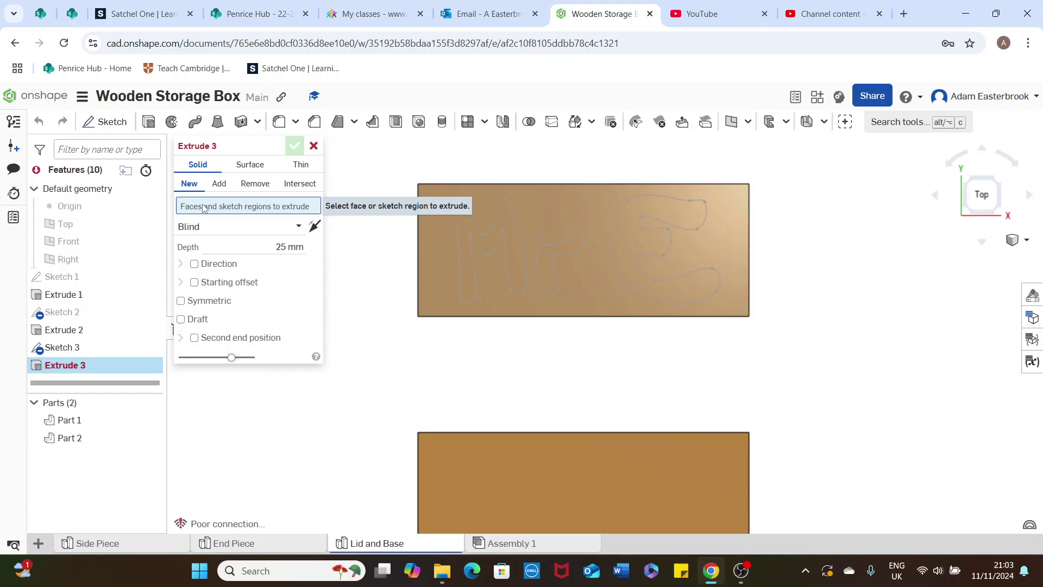
click(93, 348)
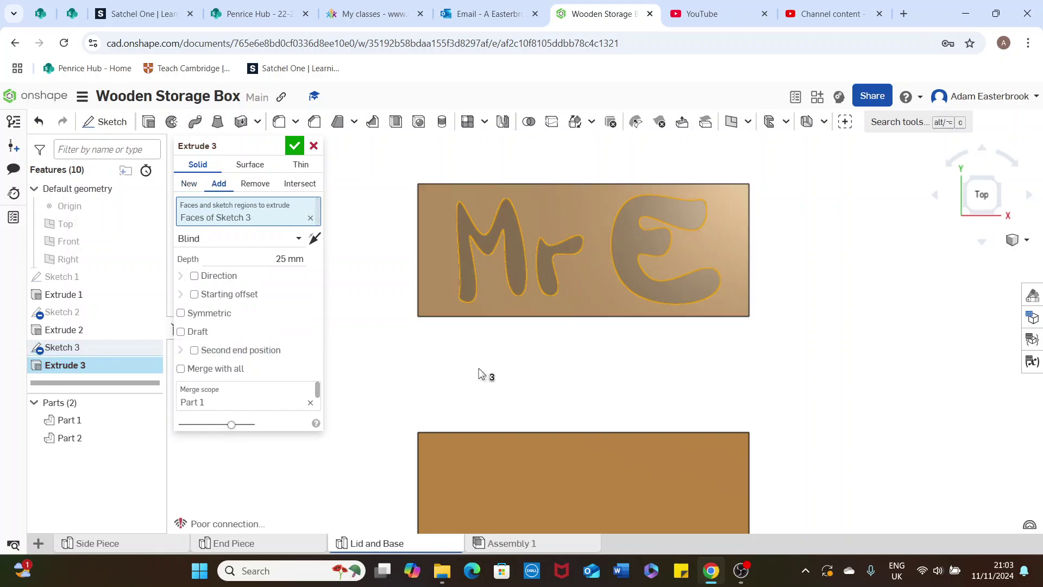
click(1026, 240)
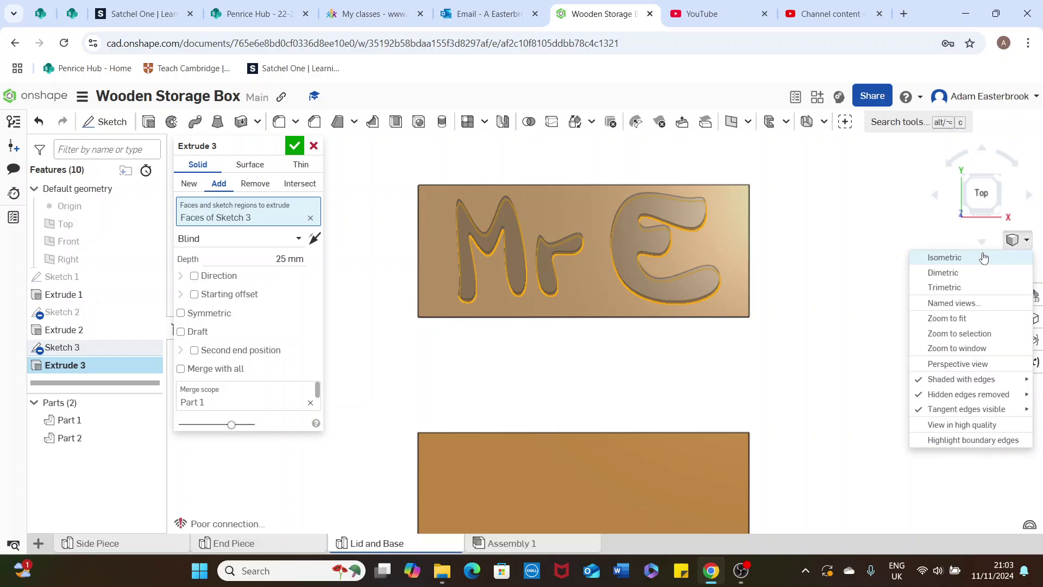
click(974, 258)
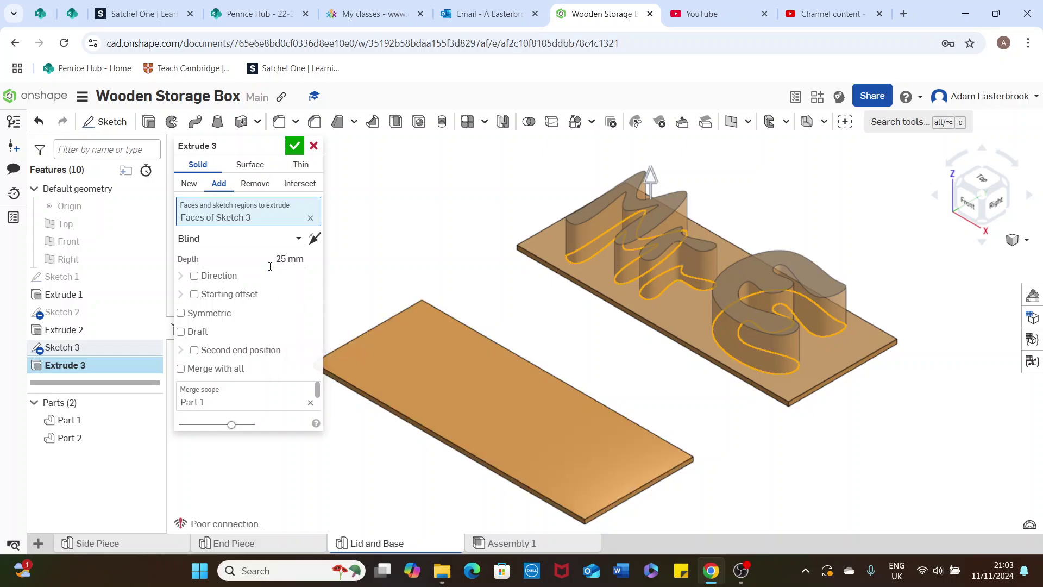
click(271, 255)
text(0.5)
click(295, 146)
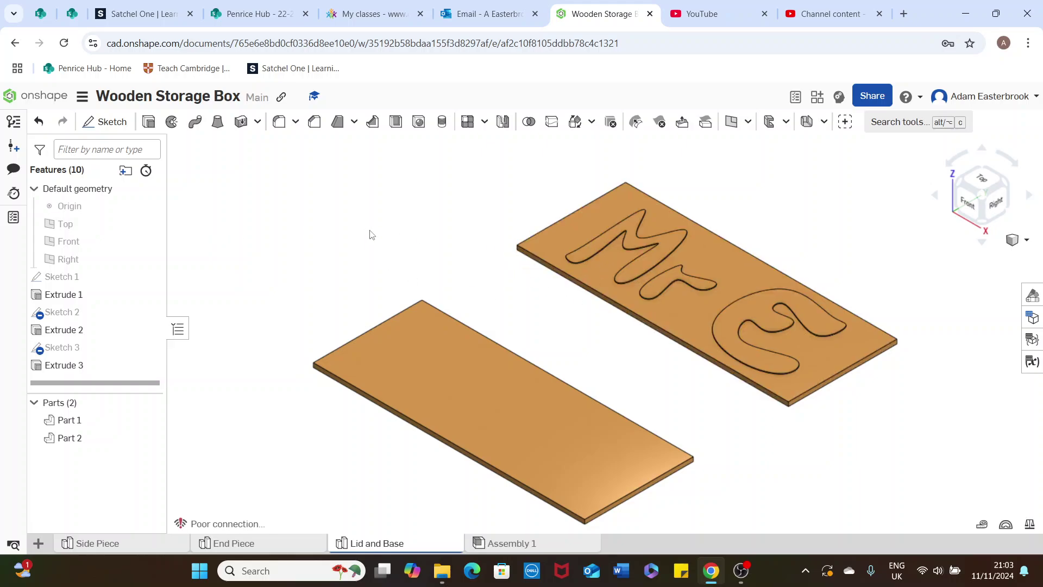
Apply a black (000000) face appearance to the extruded lettering feature.
right_click(94, 370)
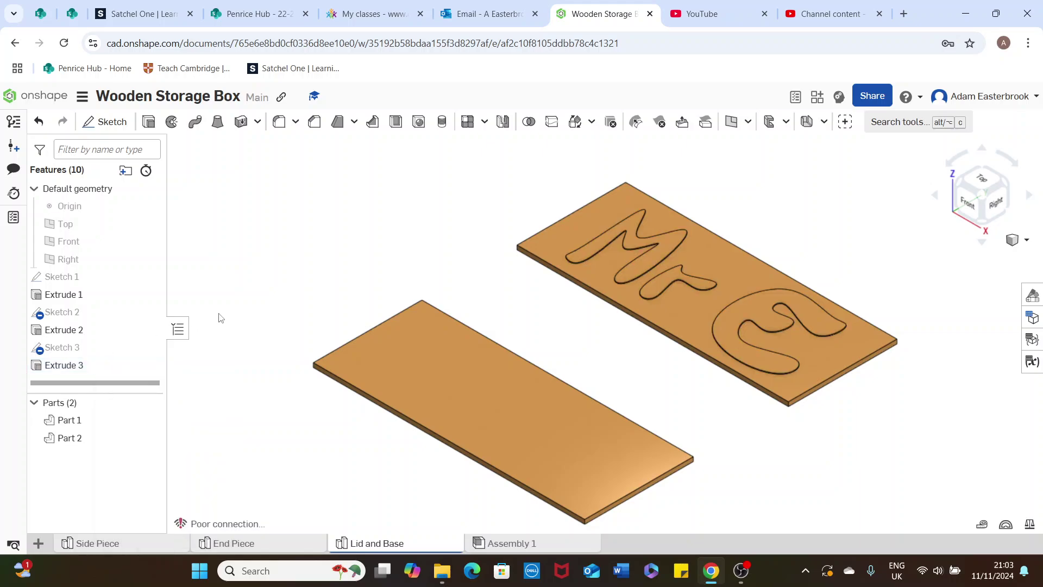
right_click(74, 373)
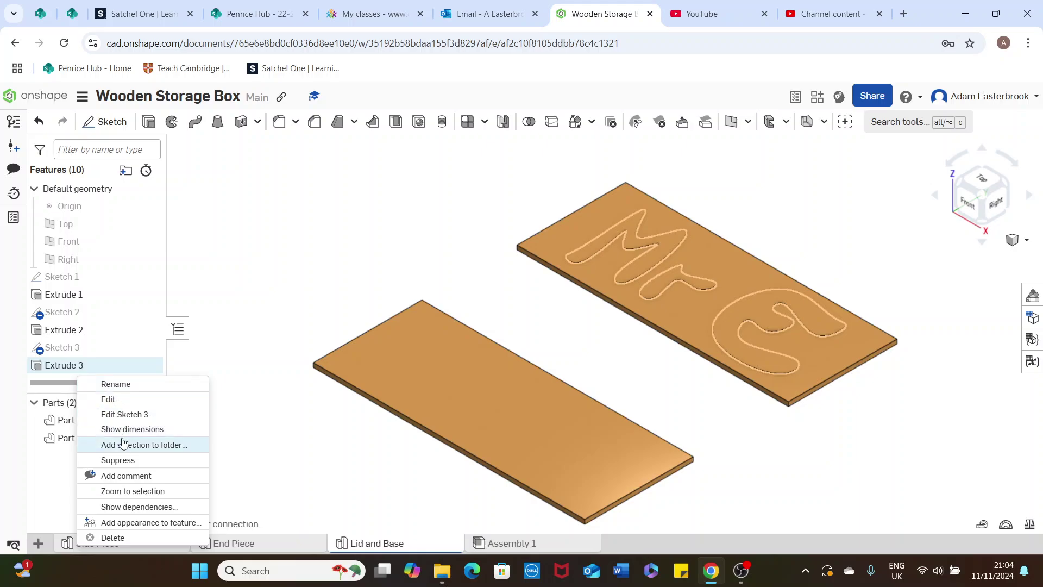
click(133, 522)
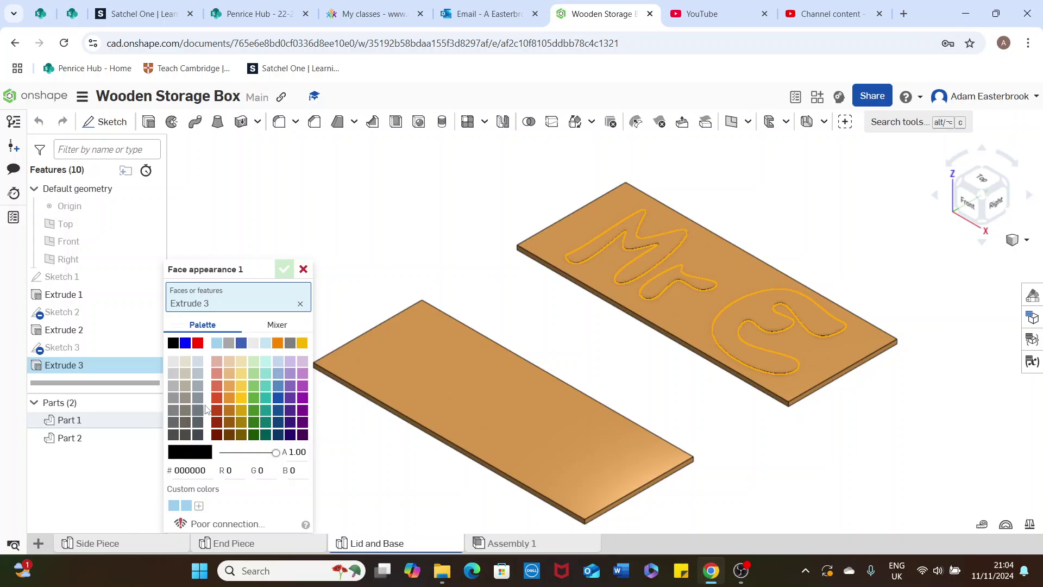
click(174, 346)
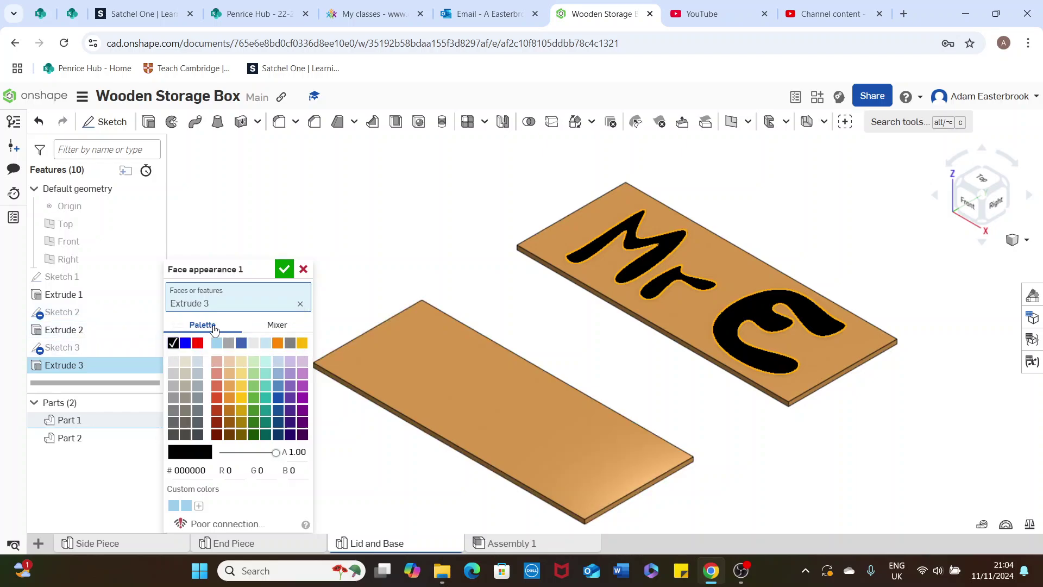
click(284, 270)
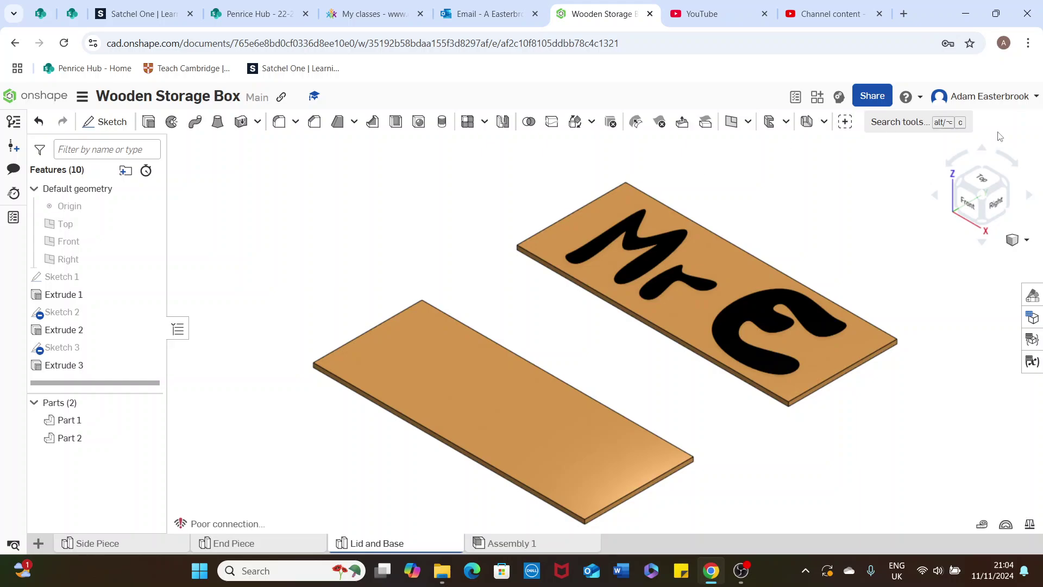
Examine the black lettering on the panel from above and close up.
click(984, 179)
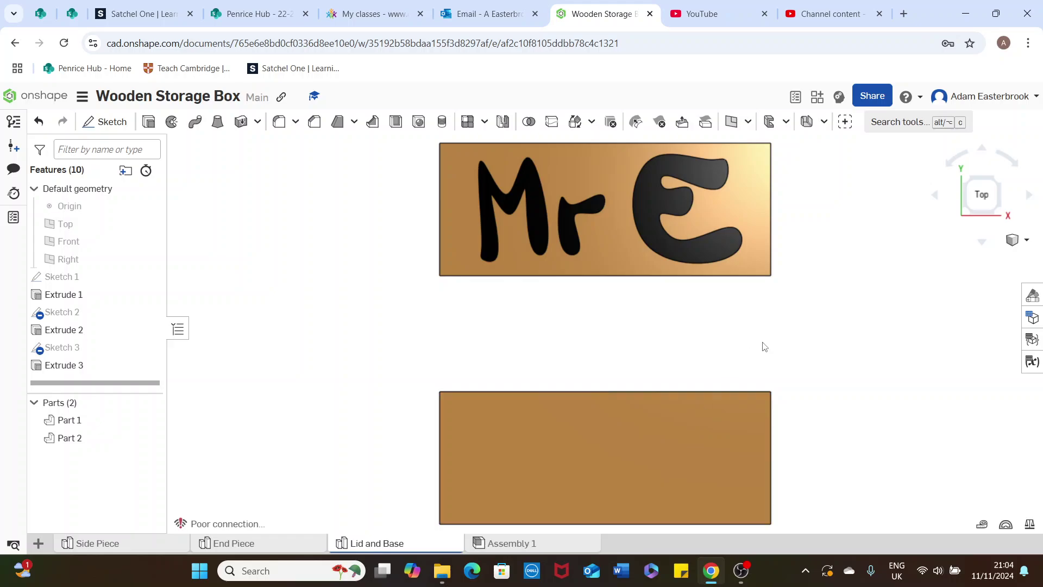
right_drag(761, 345, 754, 328)
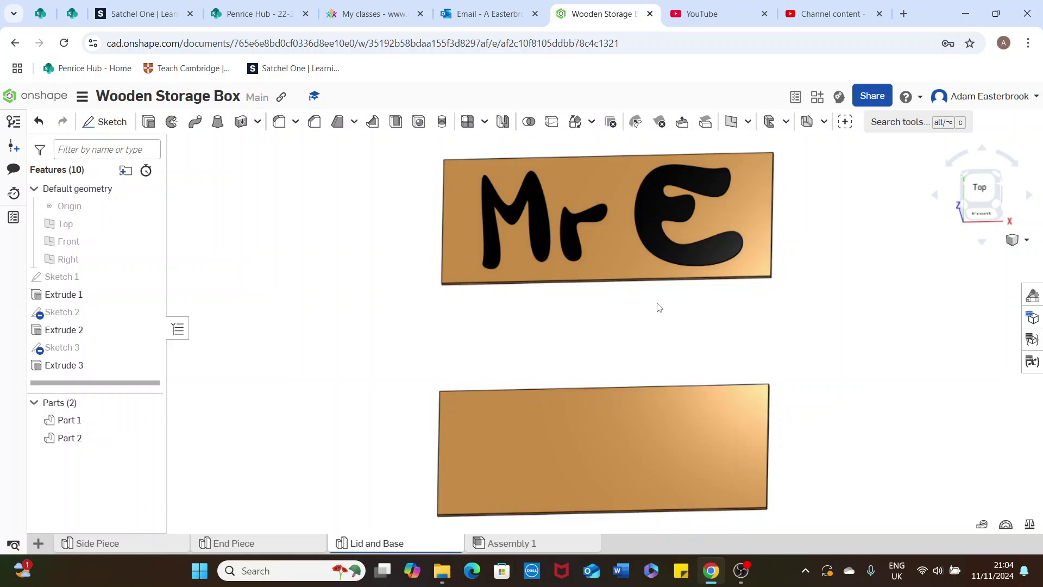
middle_drag(777, 286, 731, 330)
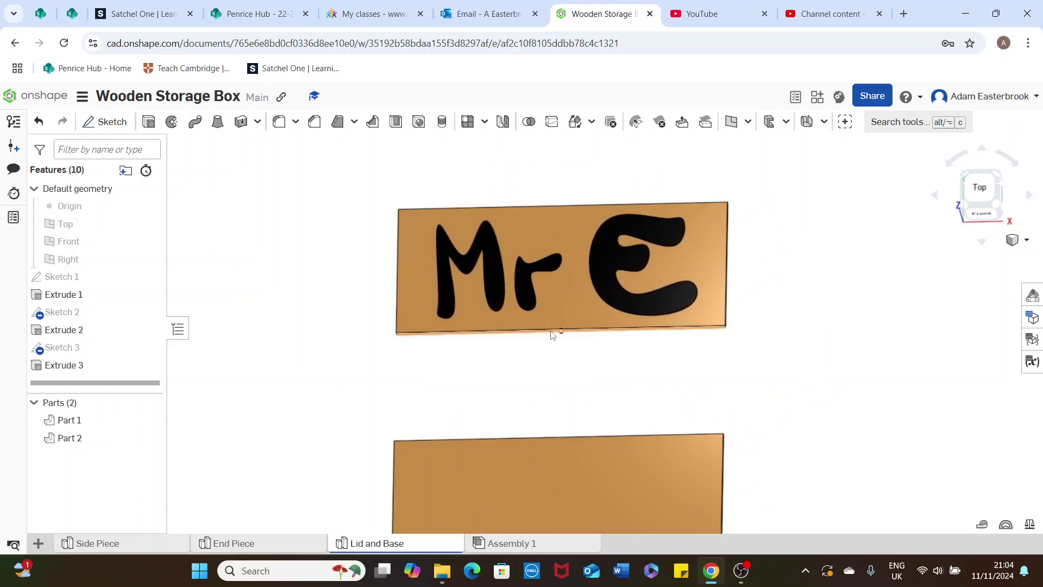
scroll(555, 335, up, 3)
scroll(638, 342, up, 1)
middle_drag(642, 350, 659, 394)
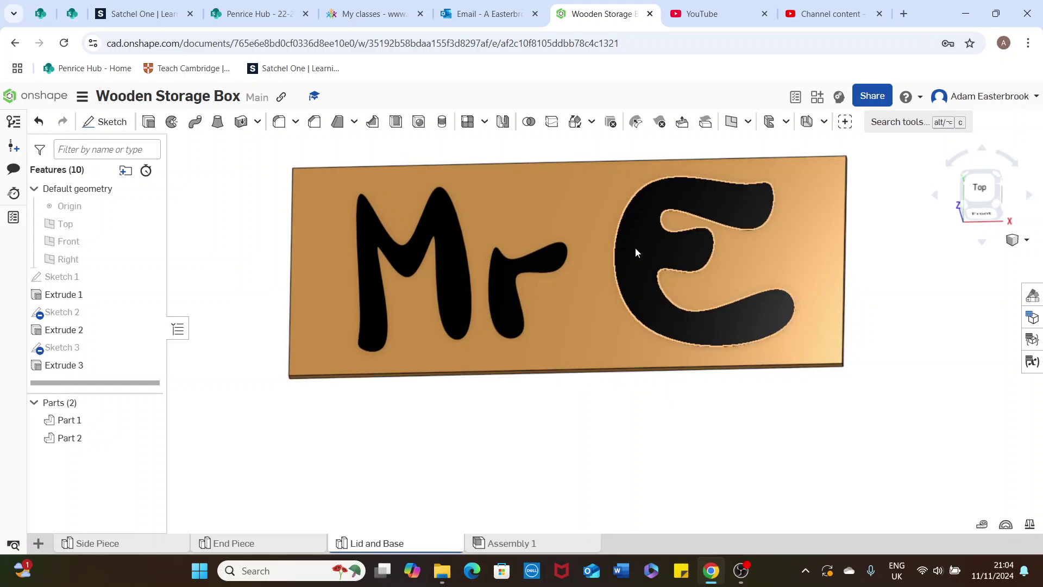
middle_drag(634, 247, 676, 337)
scroll(612, 289, up, 1)
middle_drag(611, 219, 617, 176)
scroll(617, 177, up, 1)
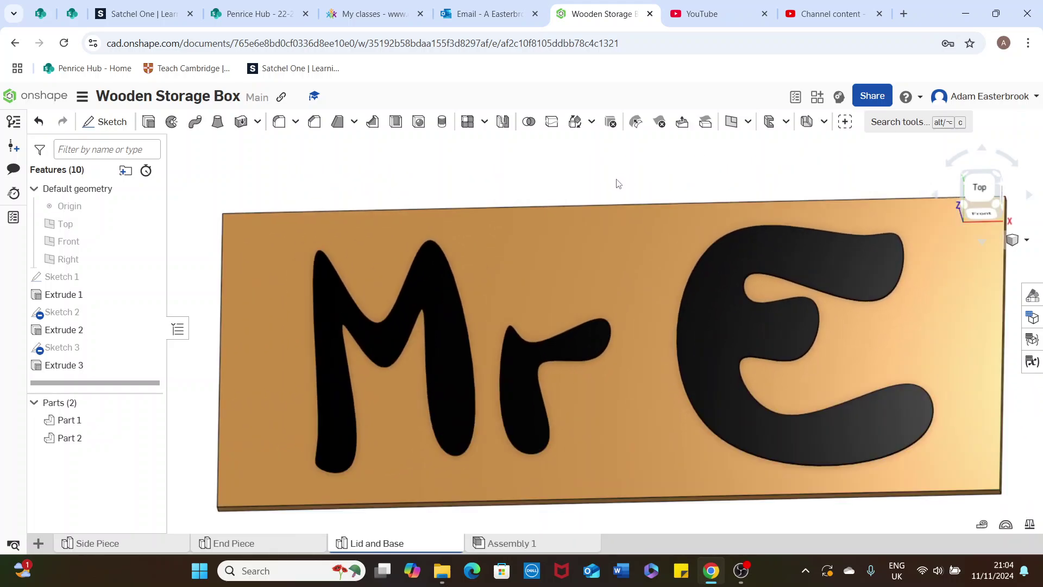
Start a new sketch on the top face of the lettered panel, viewed from above.
click(106, 121)
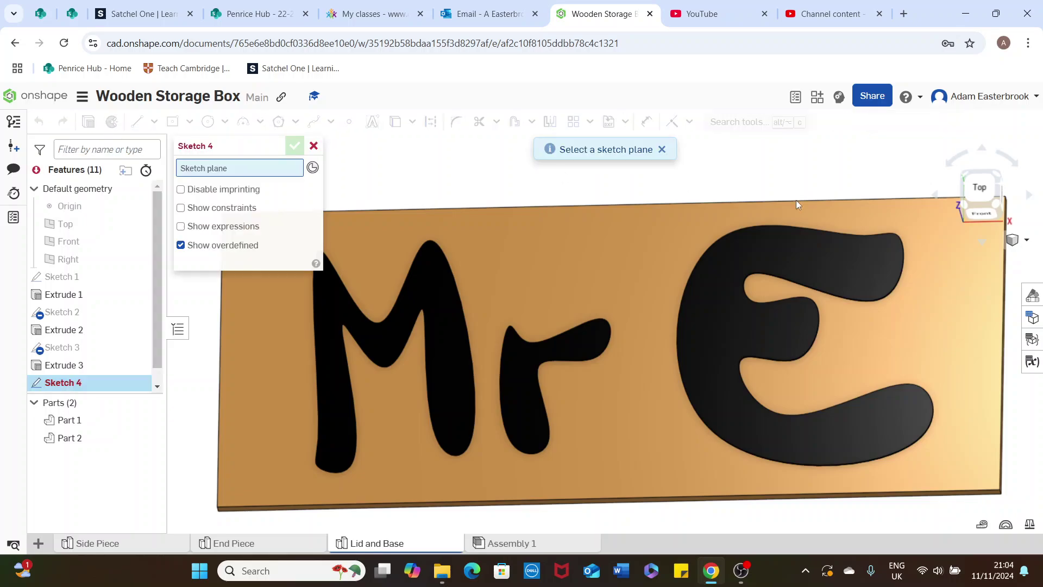
click(980, 191)
scroll(576, 350, up, 5)
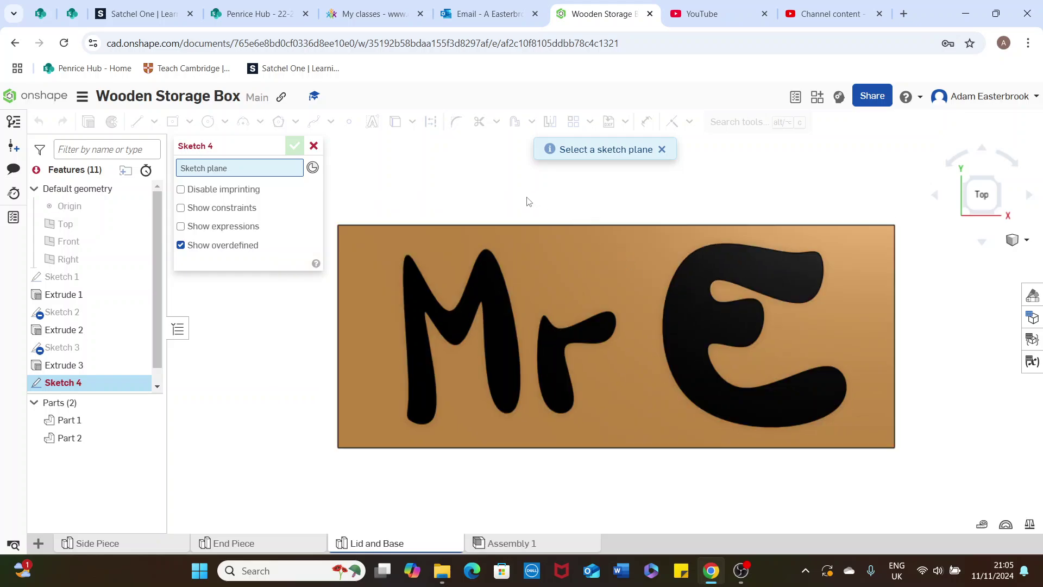
mouse_move(527, 201)
middle_down()
mouse_move(568, 203)
mouse_move(568, 212)
mouse_move(561, 195)
middle_up()
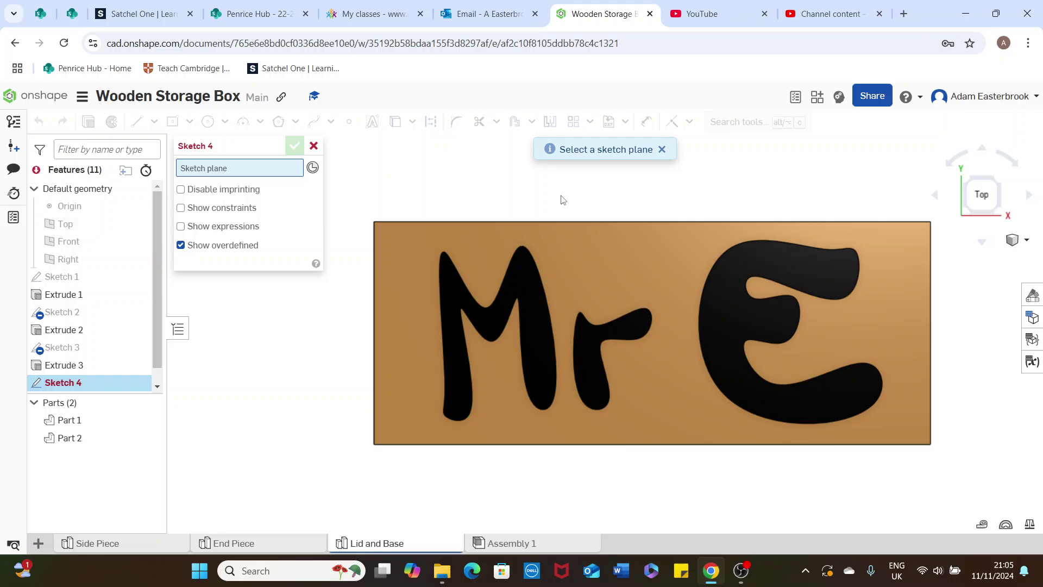
mouse_move(562, 200)
middle_down()
mouse_move(585, 210)
mouse_move(549, 202)
middle_up()
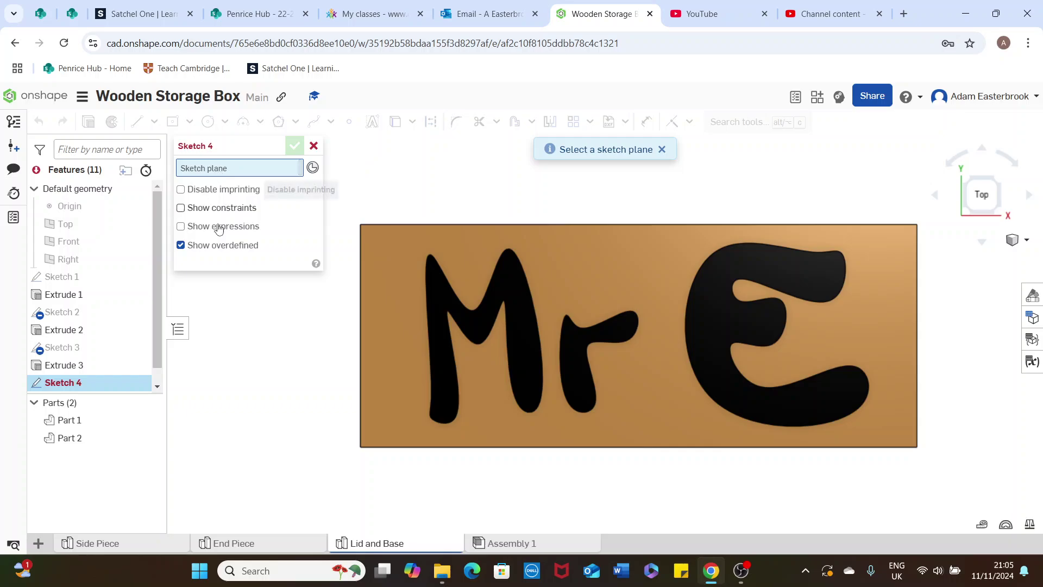
click(379, 425)
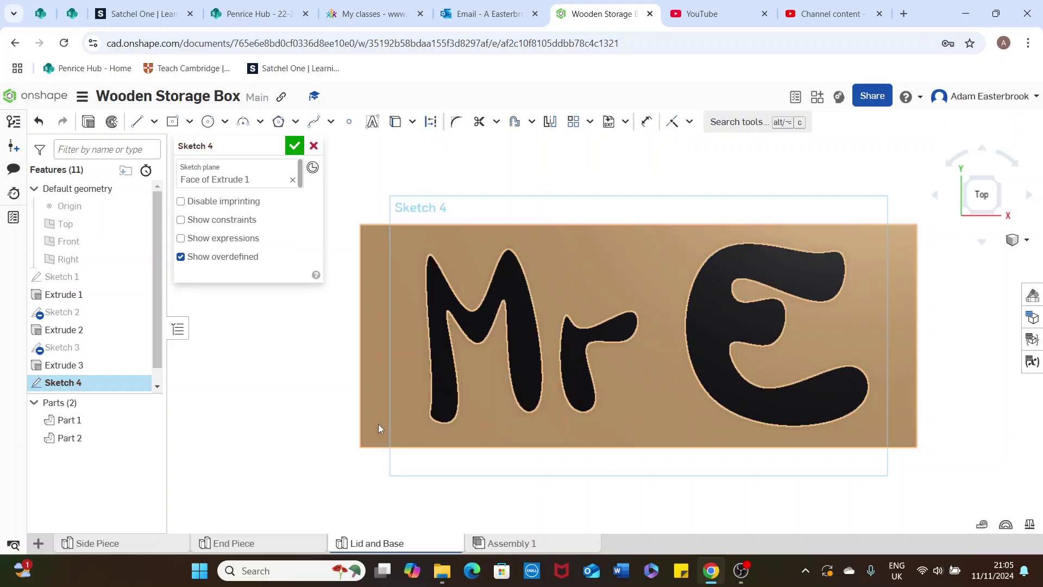
Draw a 6 mm diameter centre point circle near the lettered panel's lower-left corner and finish the sketch.
click(225, 123)
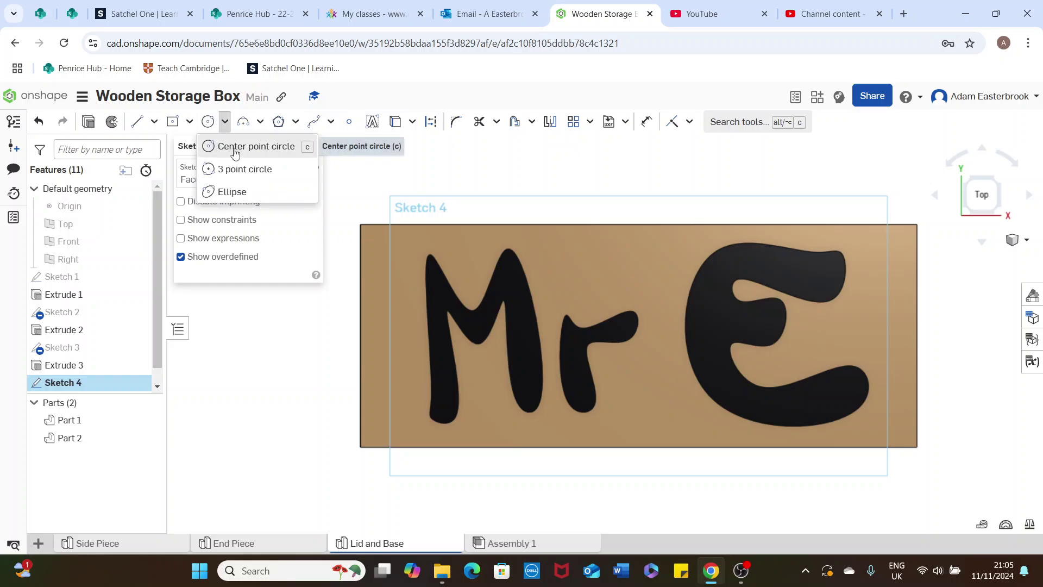
click(217, 144)
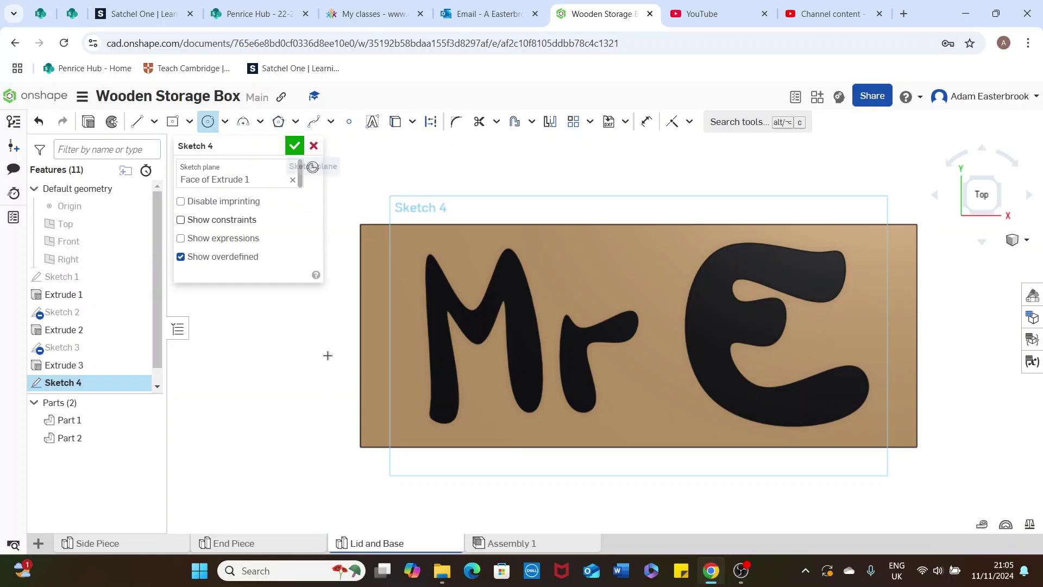
click(380, 426)
click(376, 418)
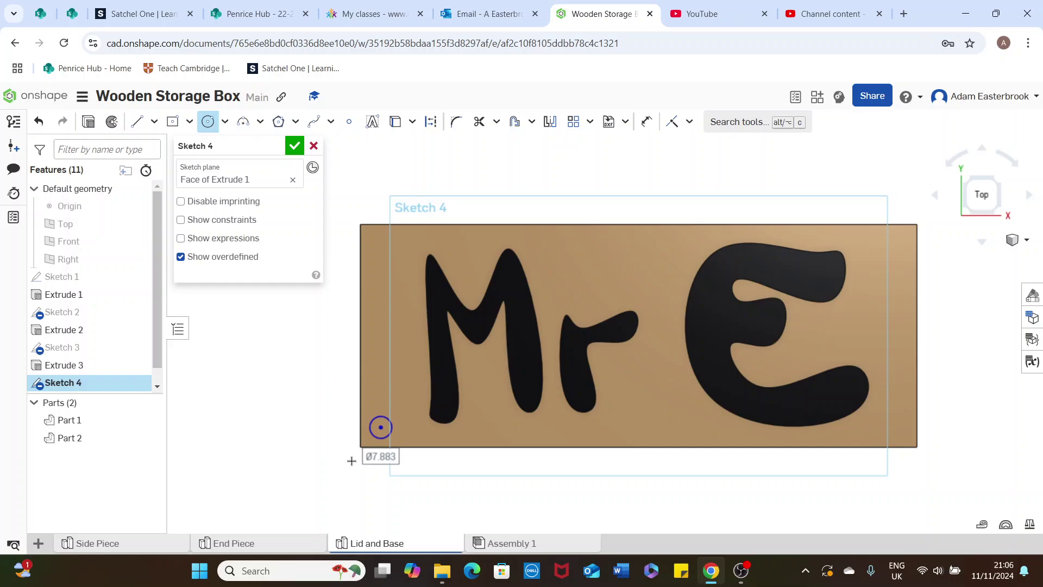
text(6)
key(Return)
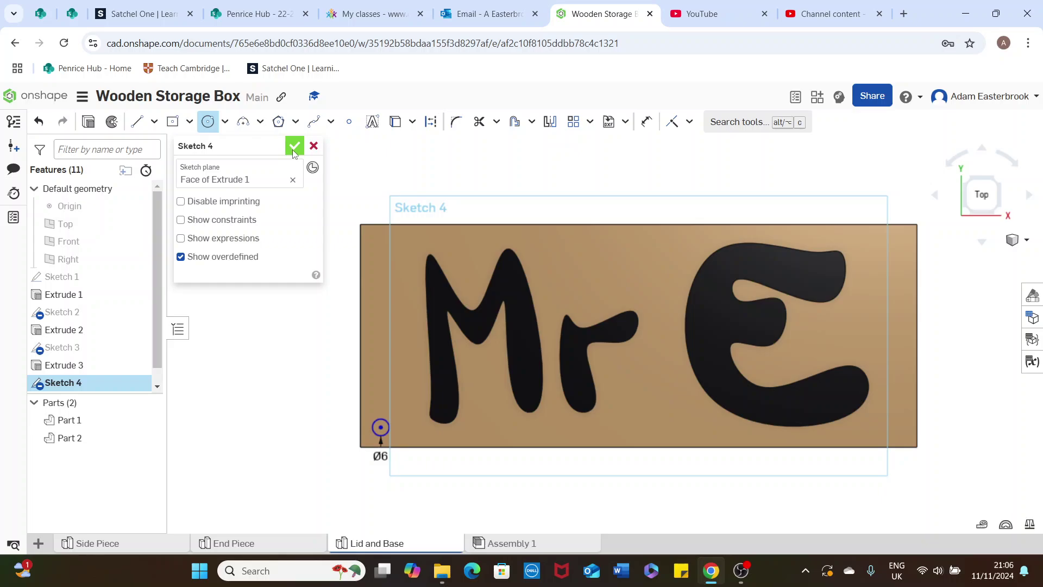
click(293, 148)
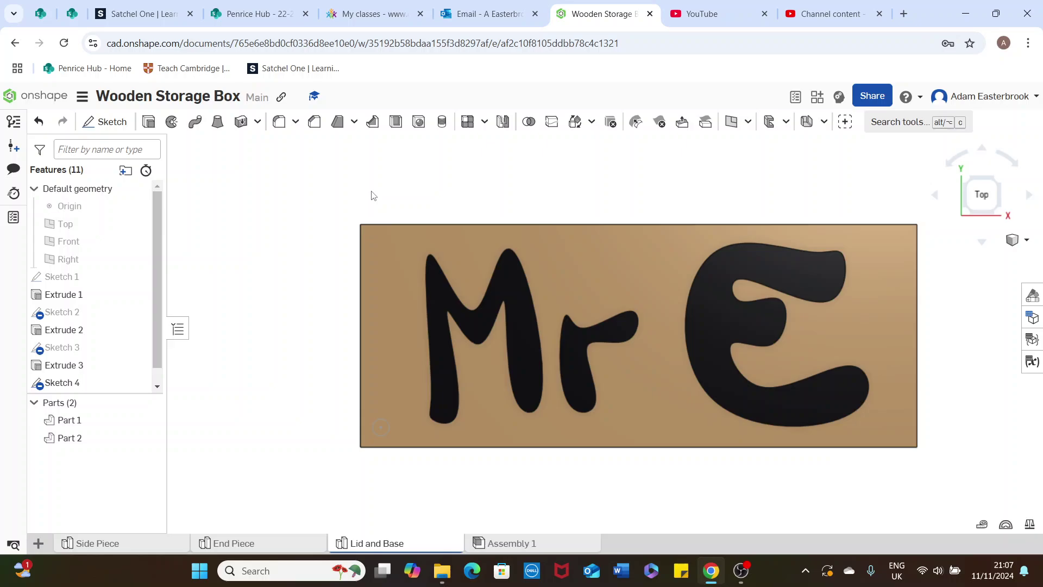
Create a 3 mm drilled countersink hole in Part 1 at the corner circle's centre, with a 6 mm countersink diameter.
click(421, 124)
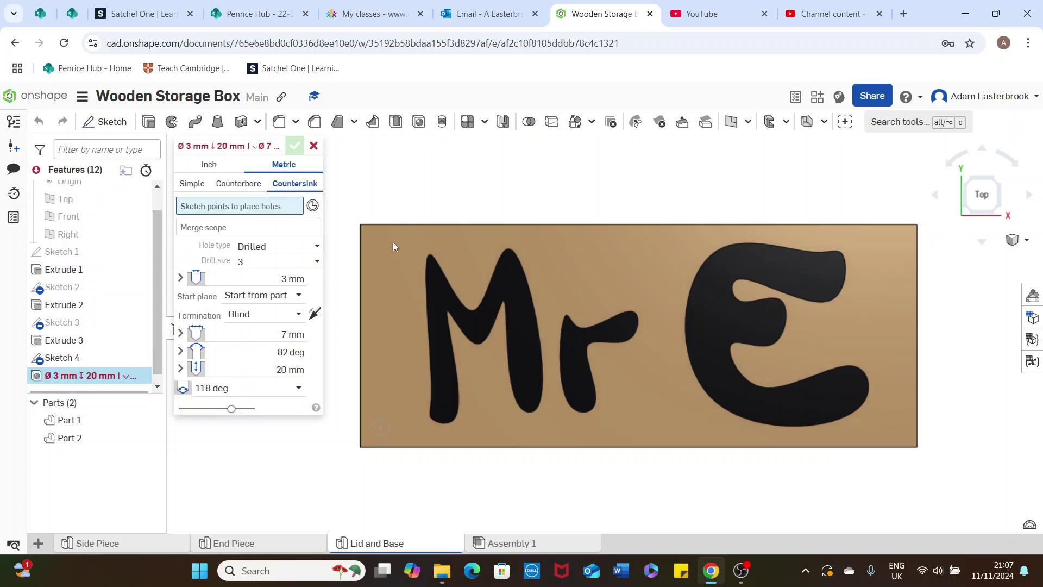
click(380, 427)
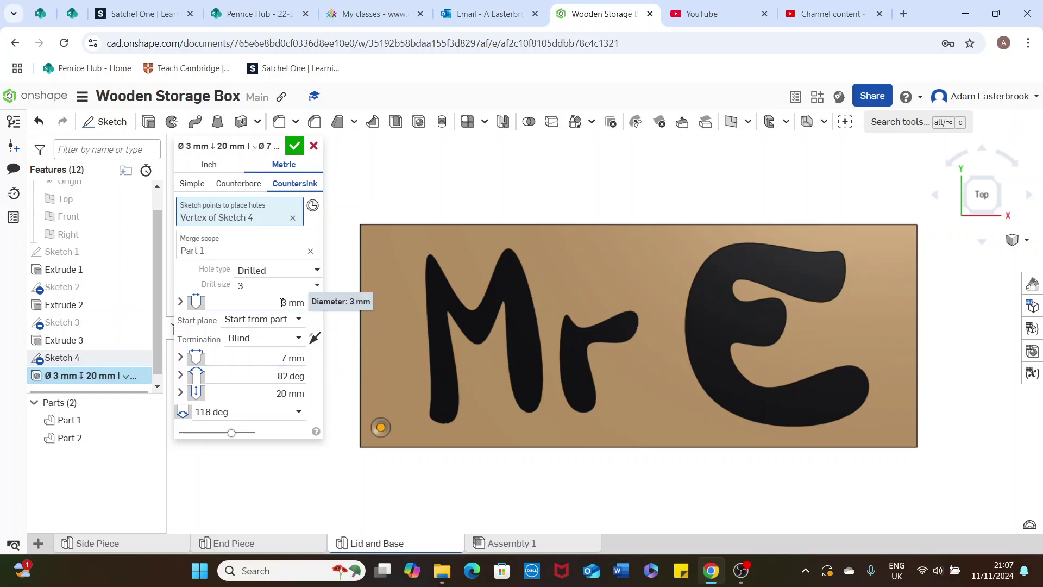
click(282, 359)
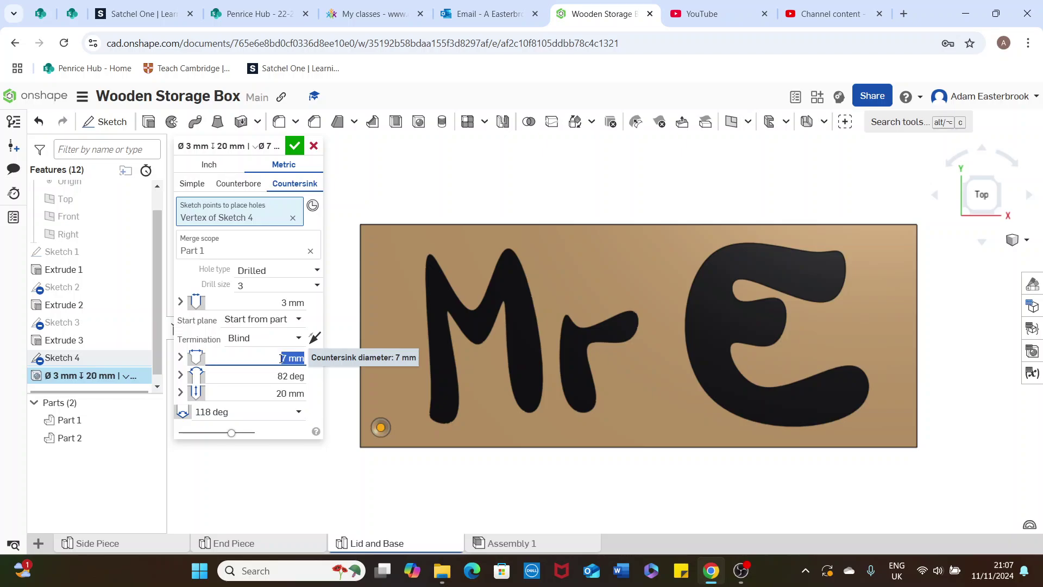
text(6)
key(Tab)
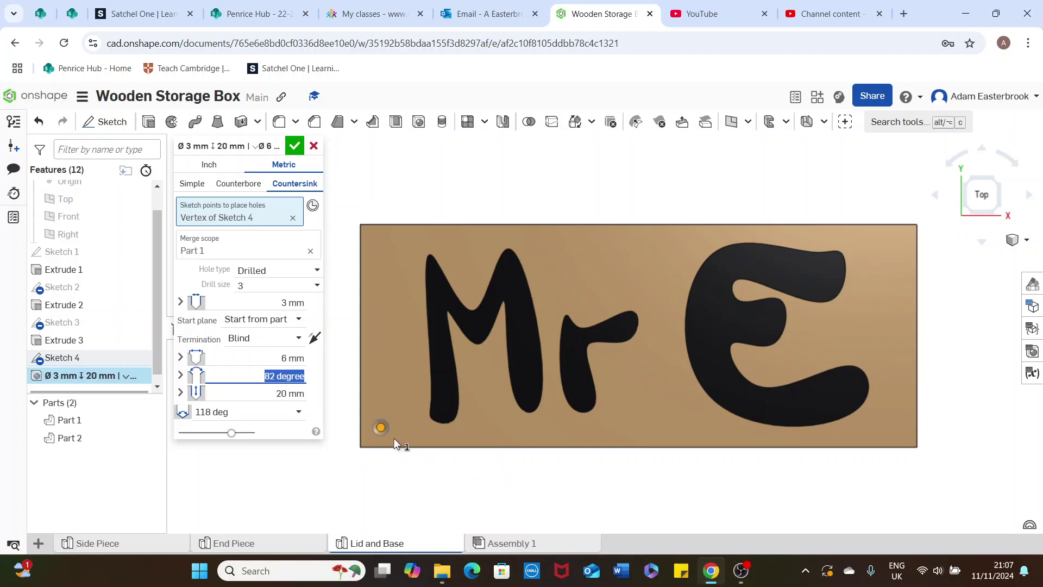
right_drag(426, 465, 428, 325)
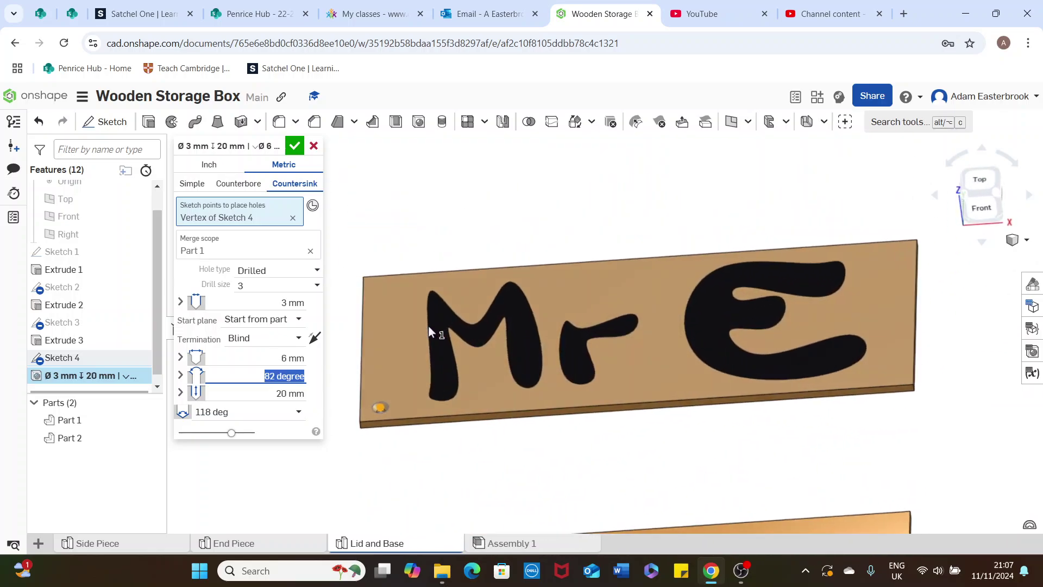
click(294, 146)
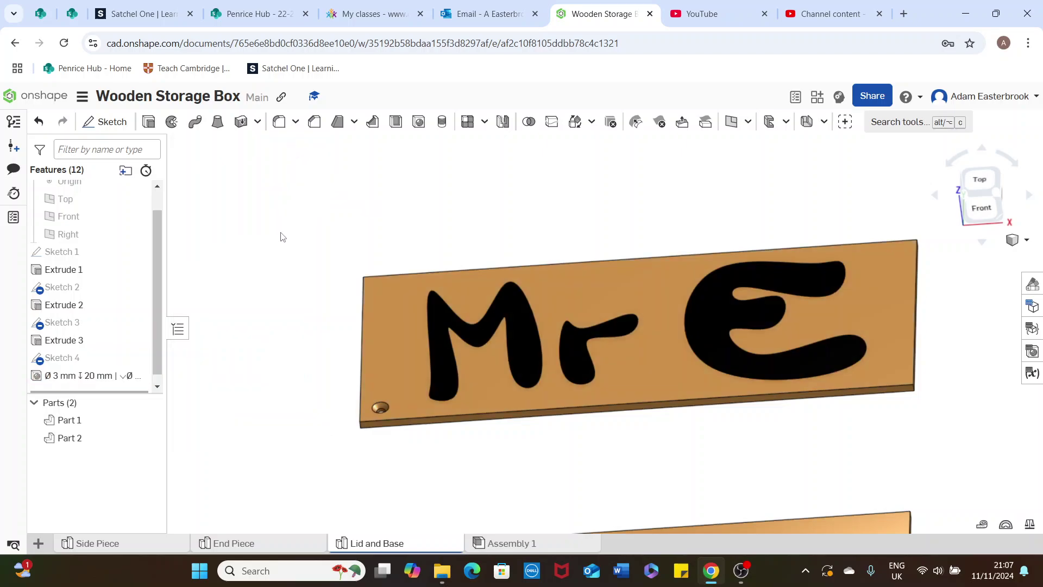
click(982, 179)
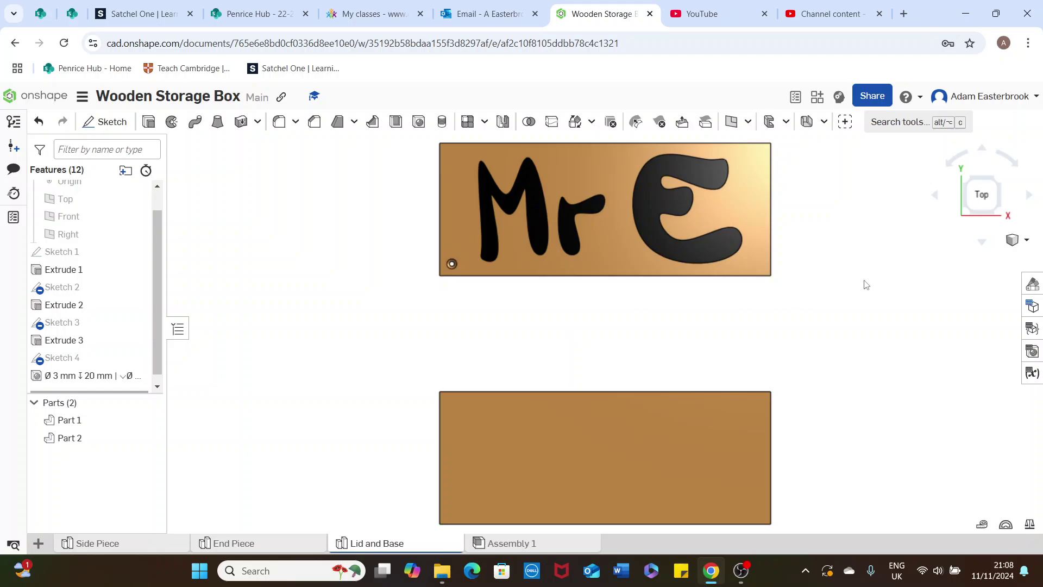
right_drag(864, 279, 801, 292)
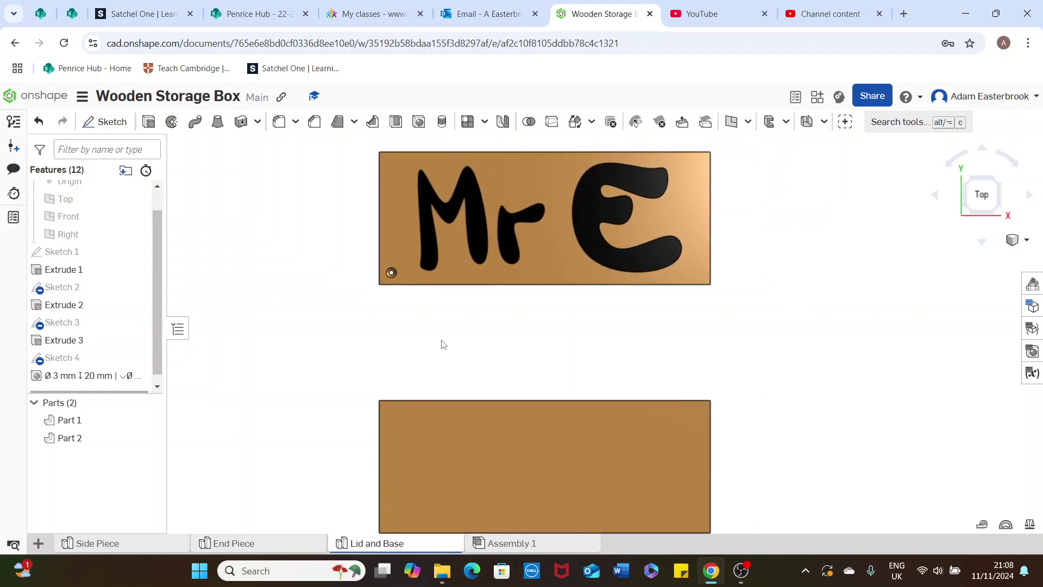